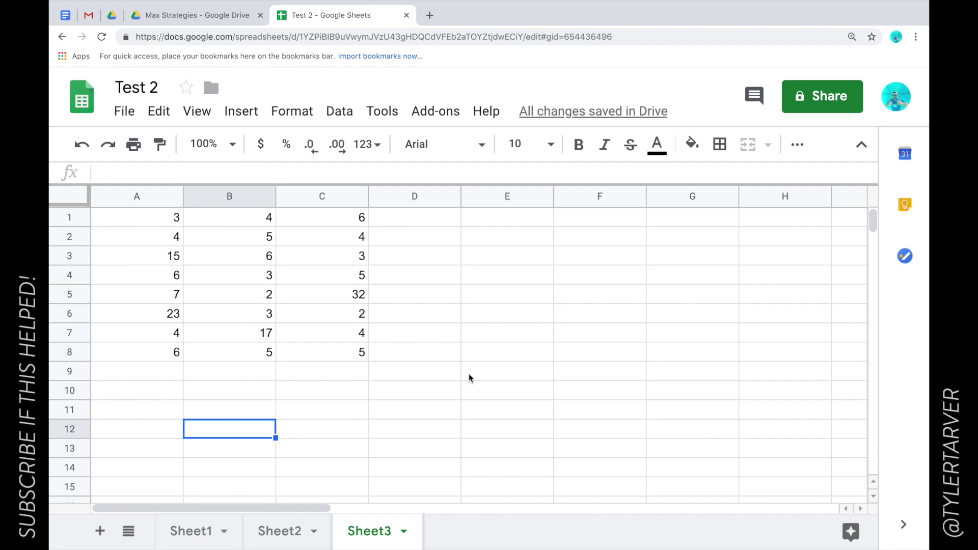
Inspect the data values in columns A–C, such as B3 and C5, before adding totals
left_click(333, 355)
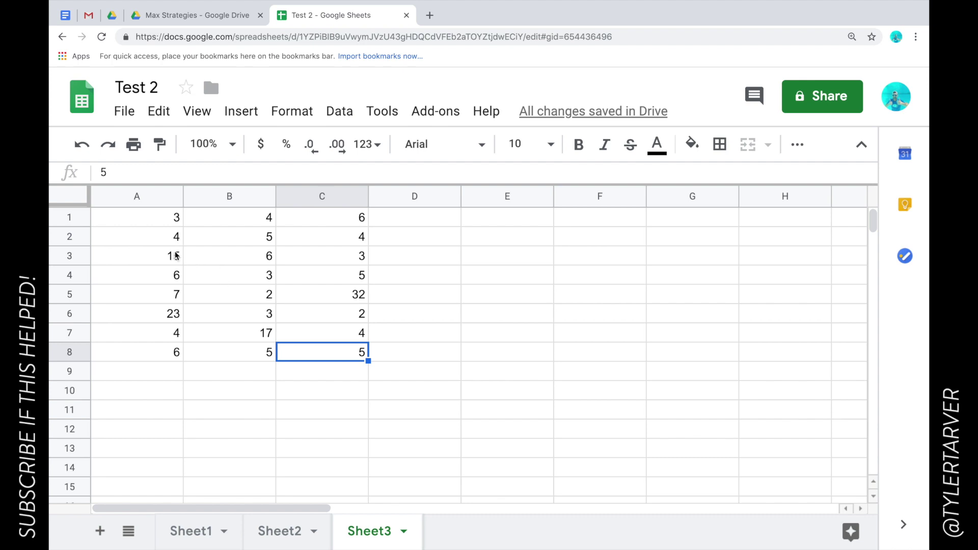
left_click(155, 223)
left_click(203, 255)
left_click(175, 301)
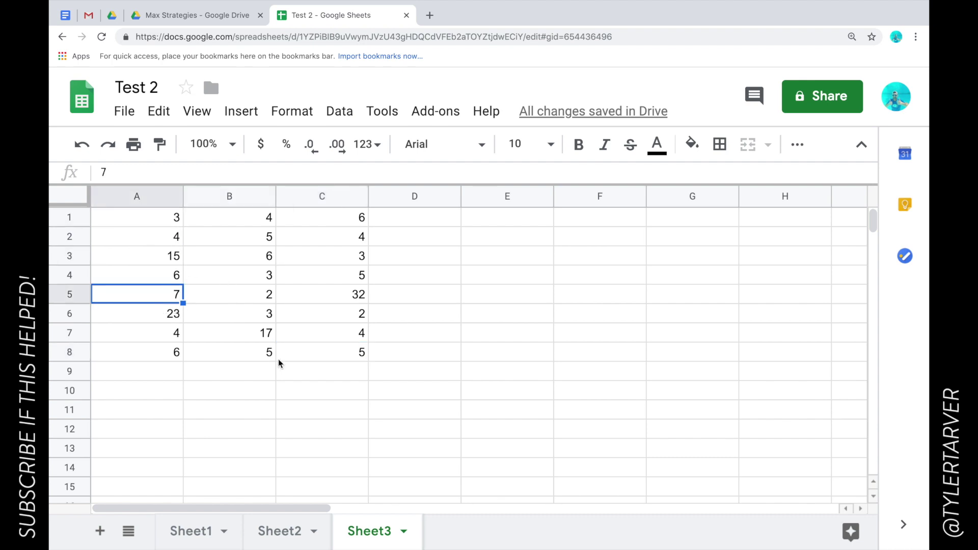
left_click(278, 357)
left_click(285, 295)
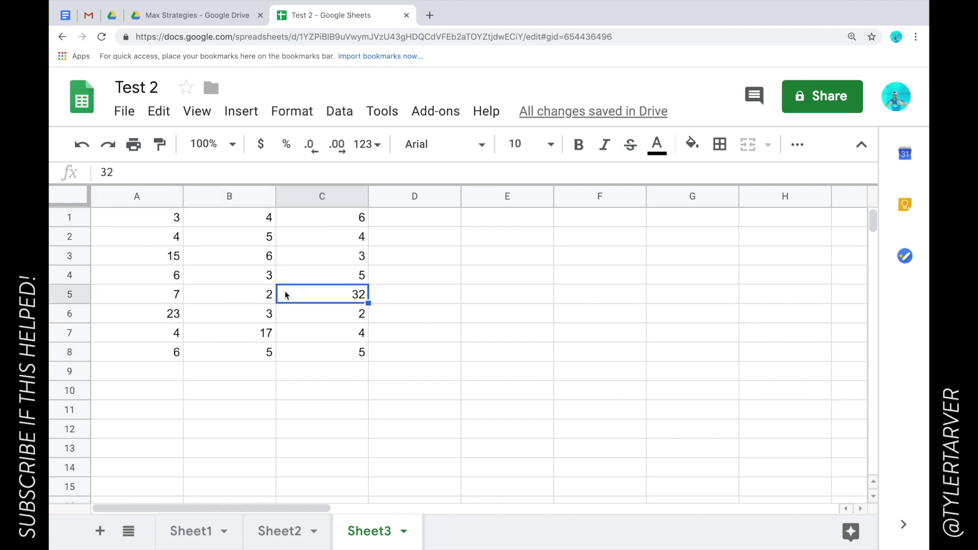
left_click(214, 259)
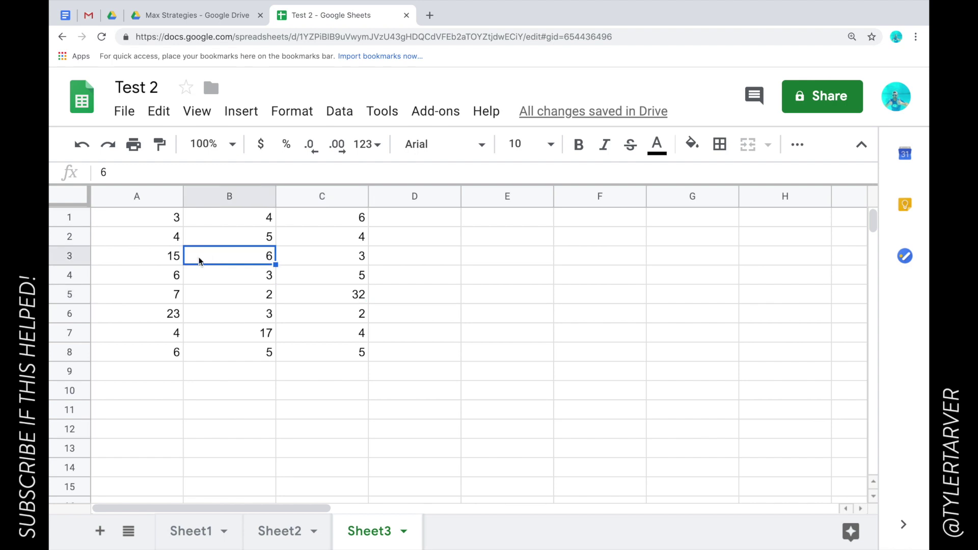
left_click(174, 223)
left_click(234, 275)
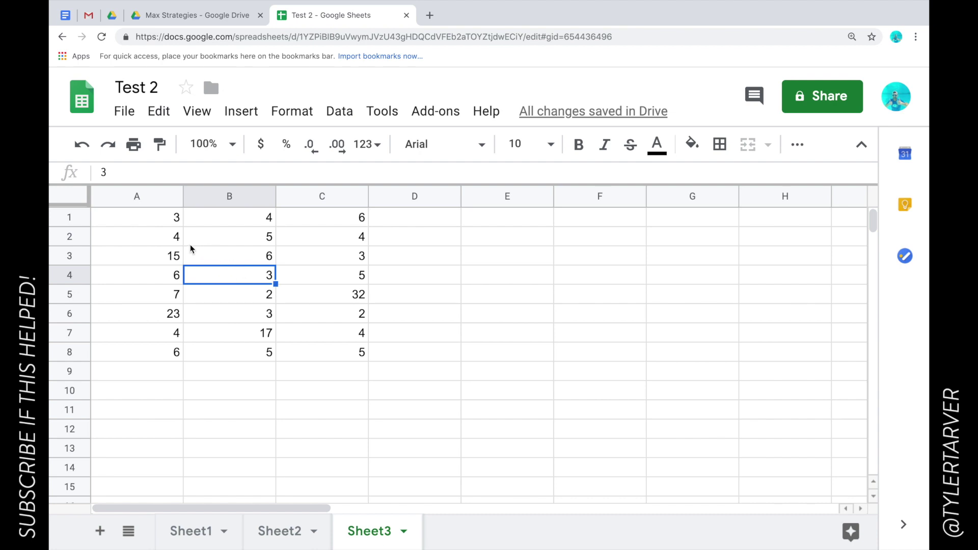
left_click(410, 223)
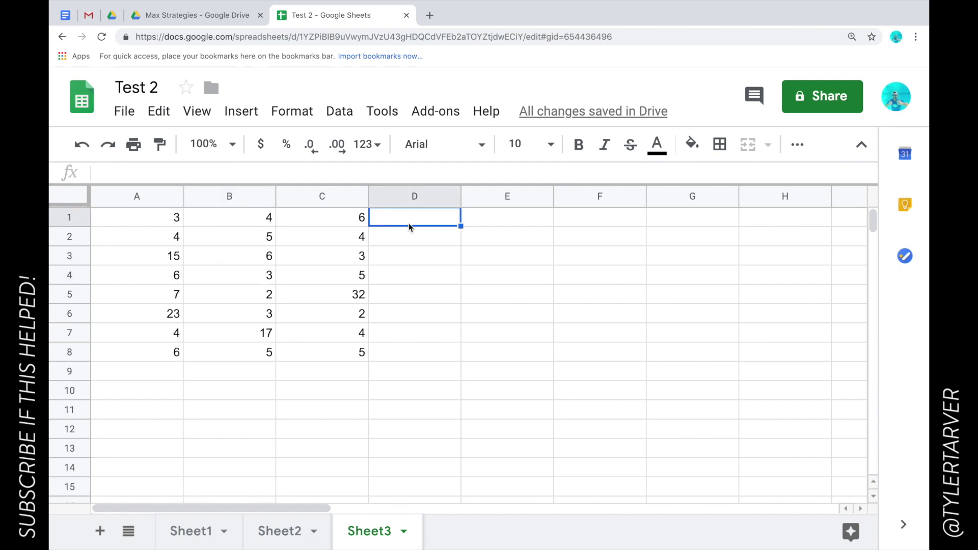
left_click(380, 238)
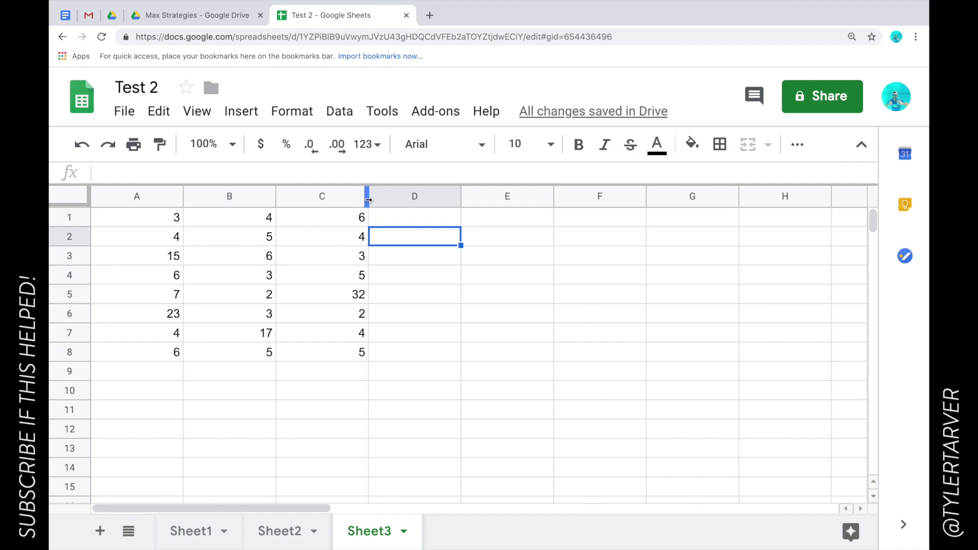
left_click(396, 229)
Insert =SUM(A1:C1) in D1 to total row 1 as 13
left_click(177, 220)
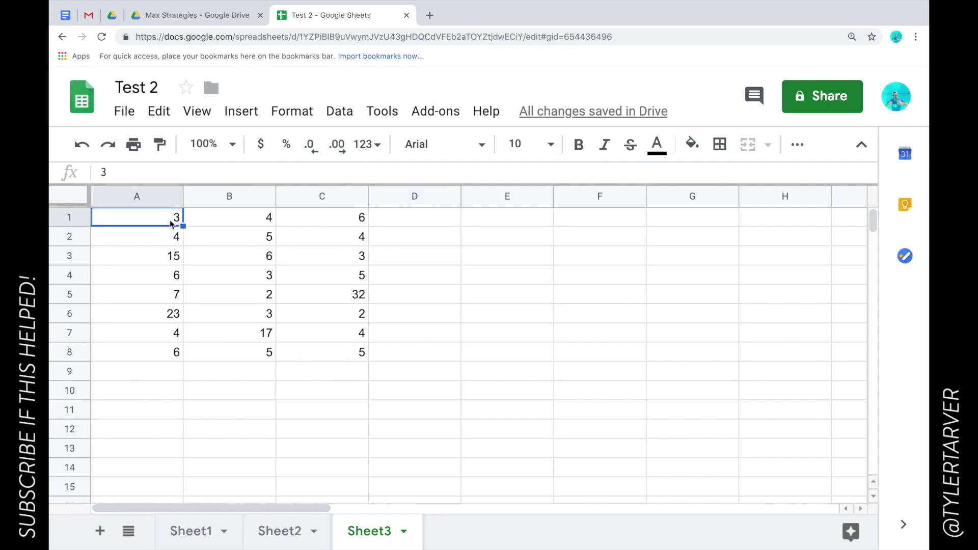
left_click_drag(172, 224, 293, 224)
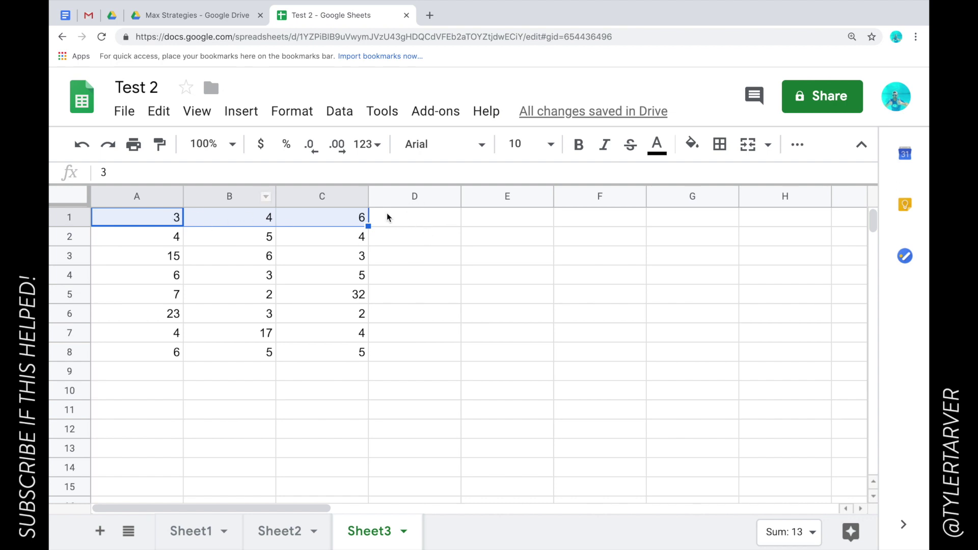
left_click(798, 148)
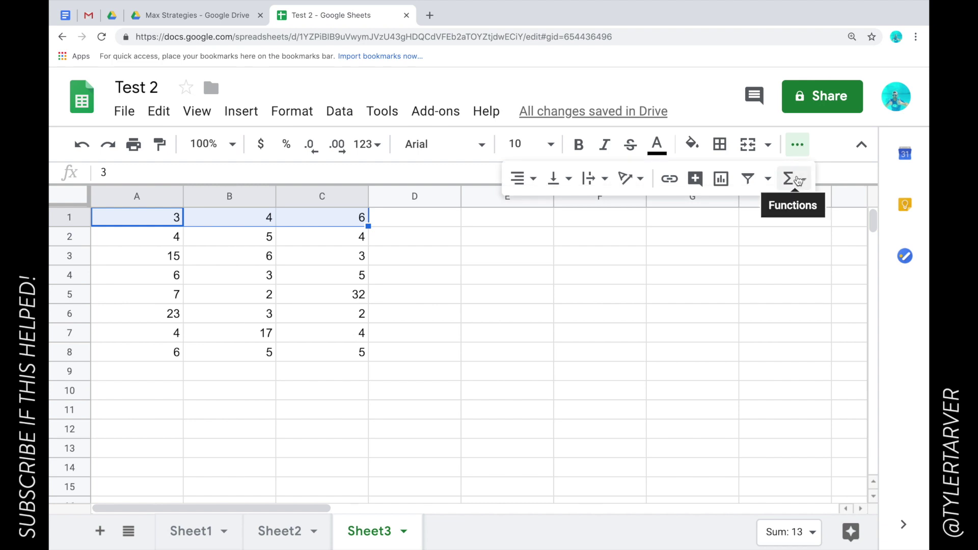
left_click(798, 181)
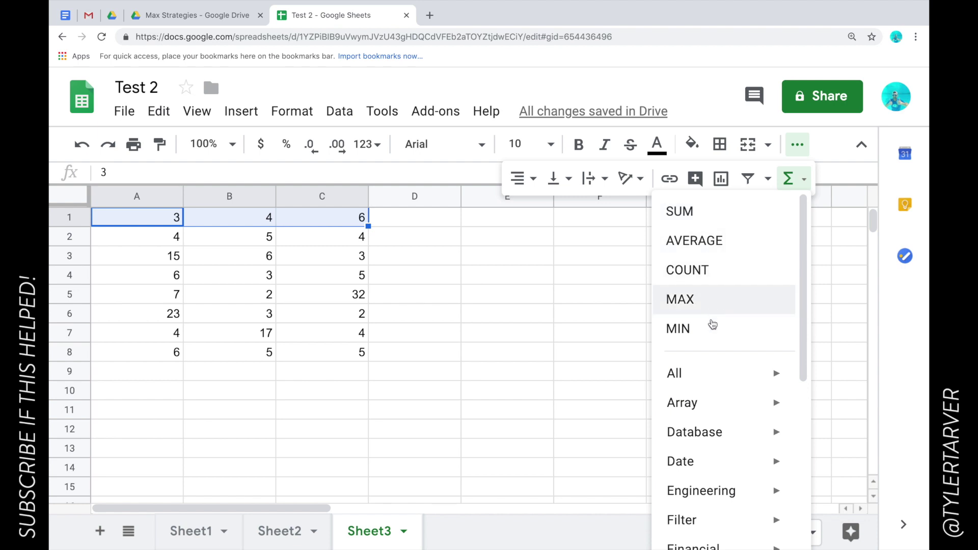
left_click(751, 217)
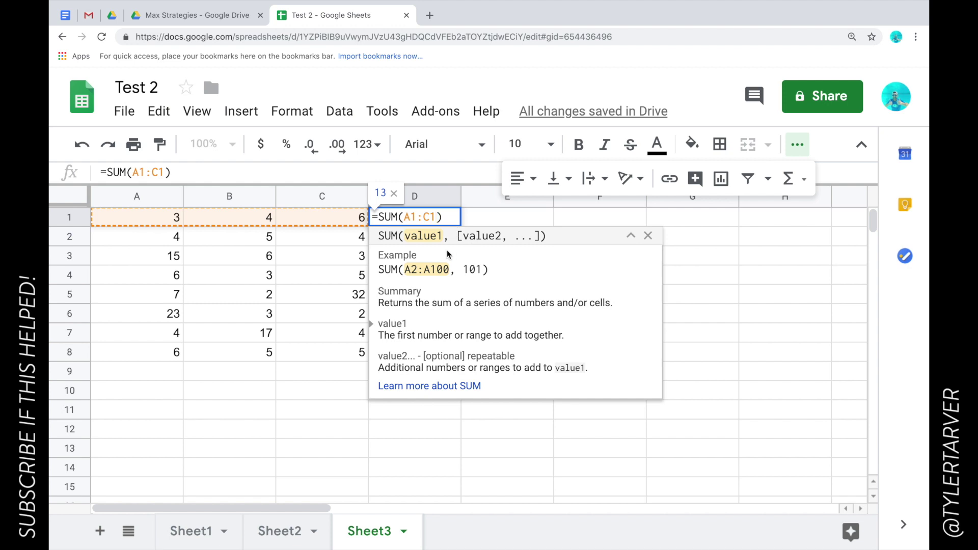
key("Return")
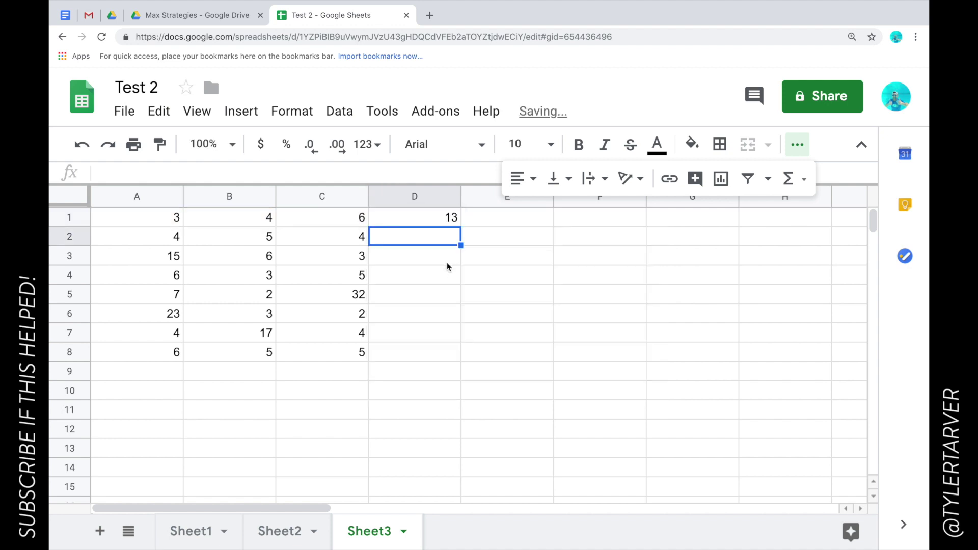
Give the D1 row total a light green fill
left_click(454, 220)
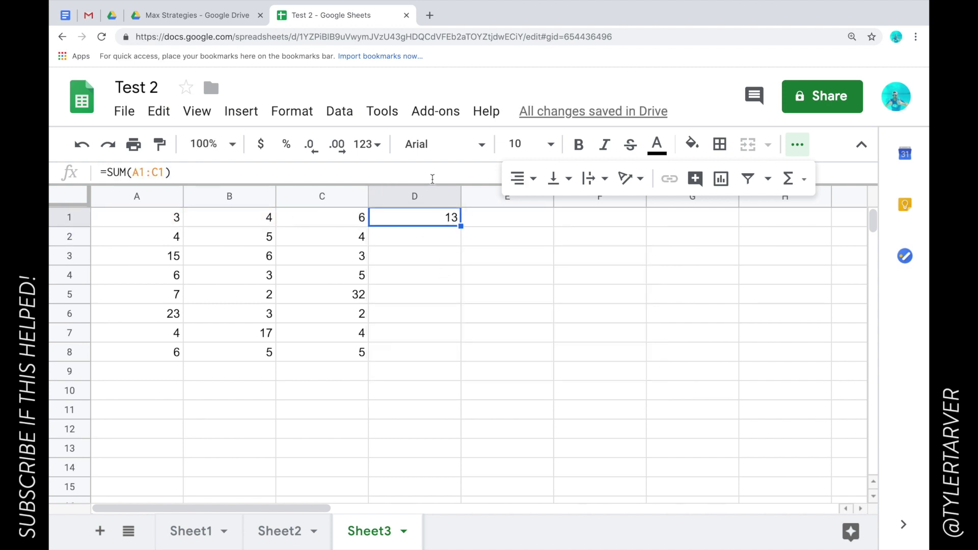
left_click(691, 145)
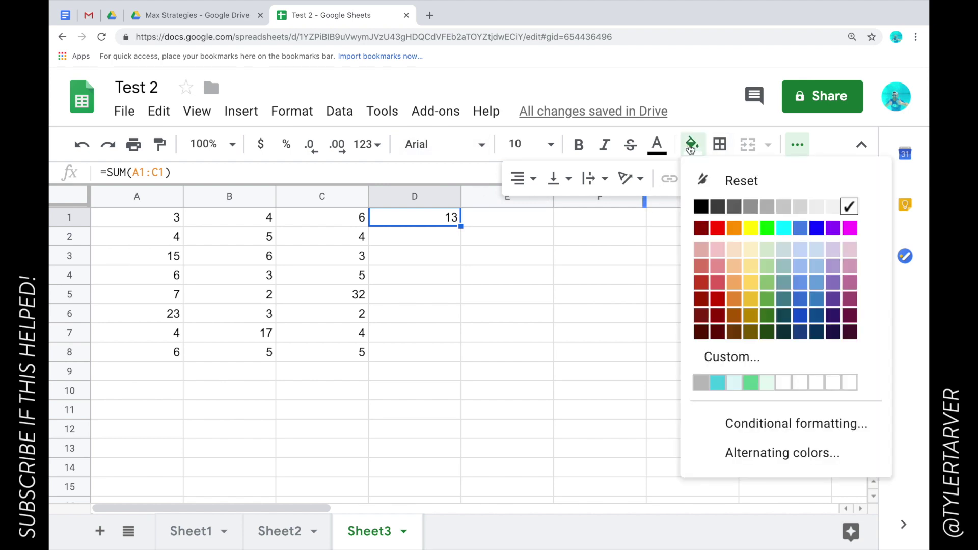
left_click(767, 251)
left_click(438, 250)
left_click(434, 223)
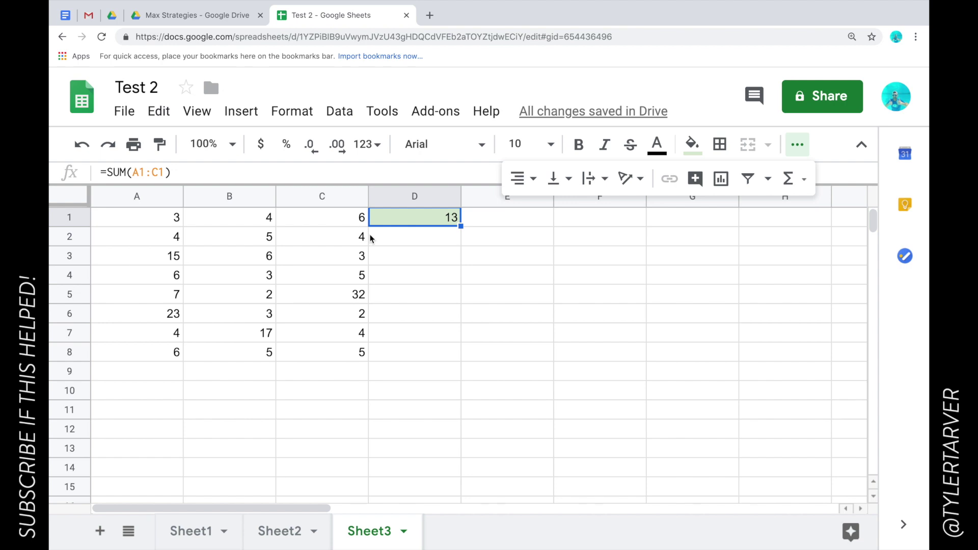
left_click(428, 241)
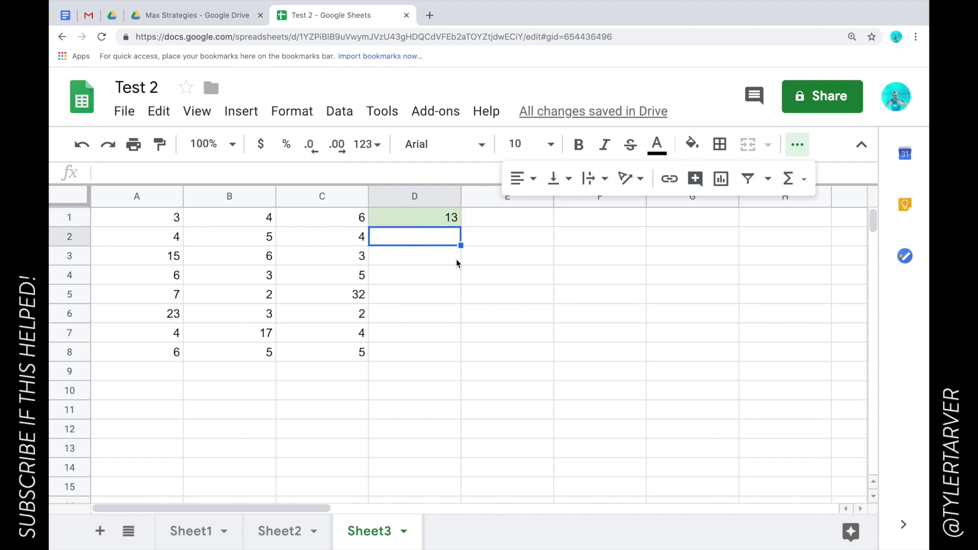
Enter =SUM(A2:C2) in D2 so row 2's total shows 13
left_click(432, 258)
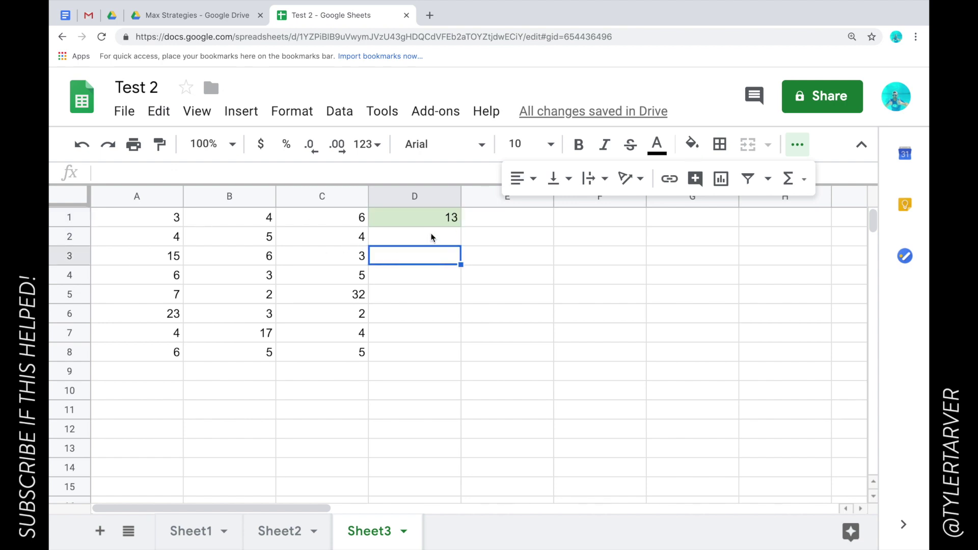
left_click(431, 237)
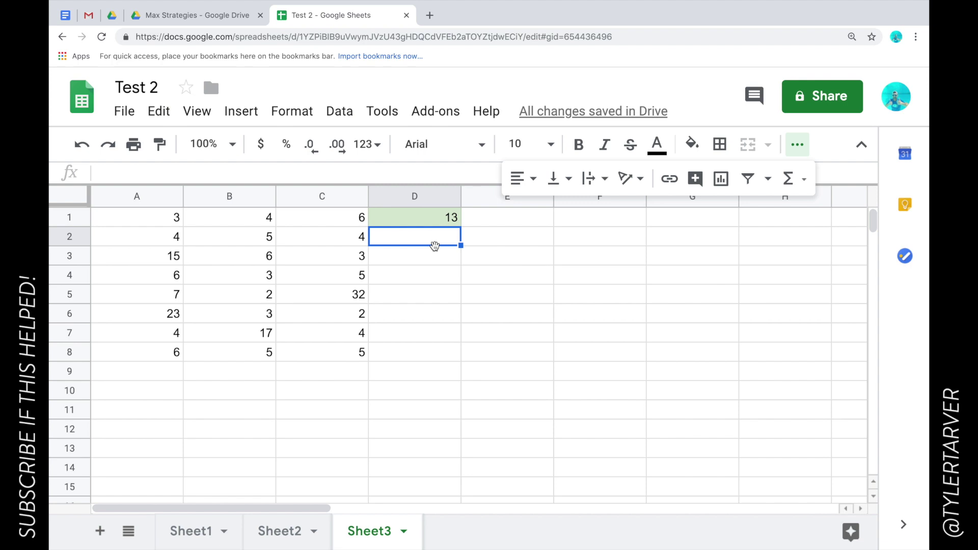
left_click(798, 180)
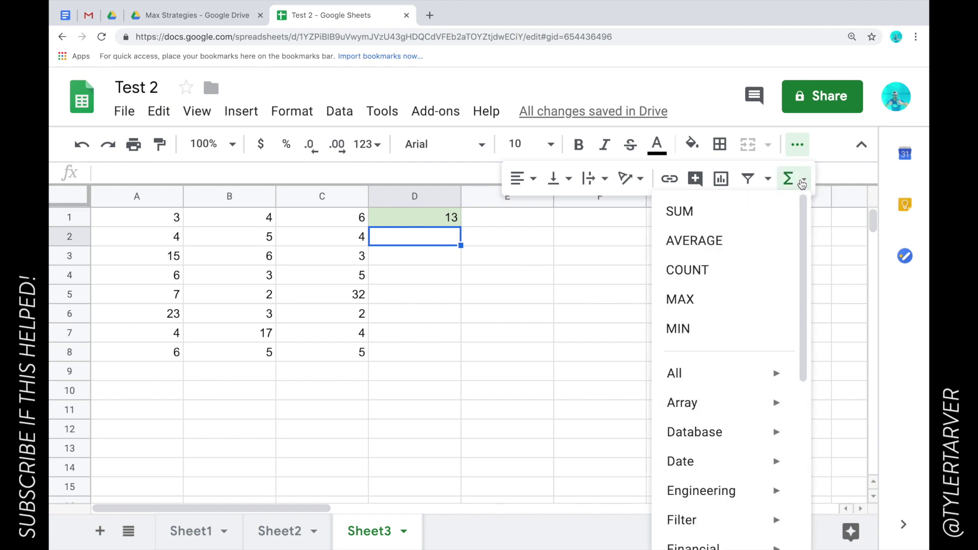
left_click(744, 211)
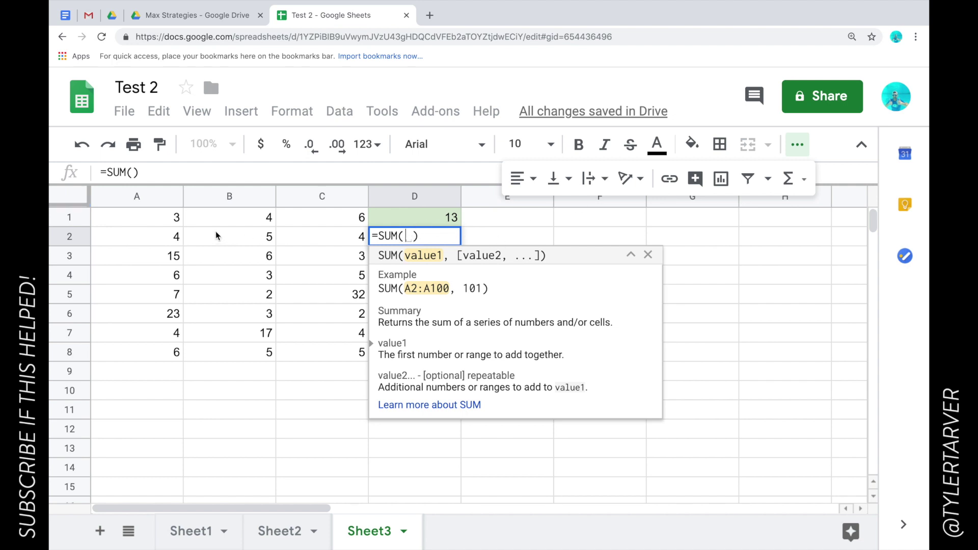
left_click_drag(169, 237, 288, 250)
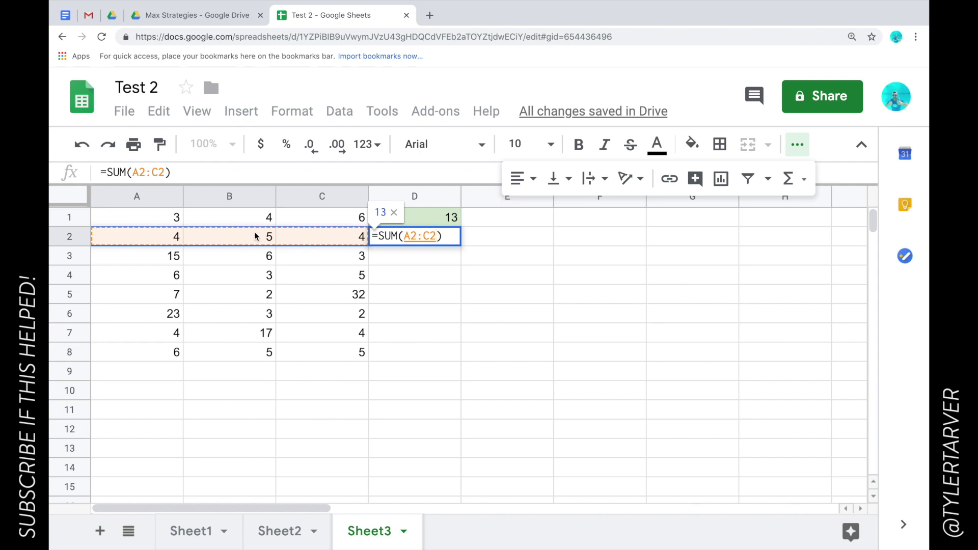
key("Return")
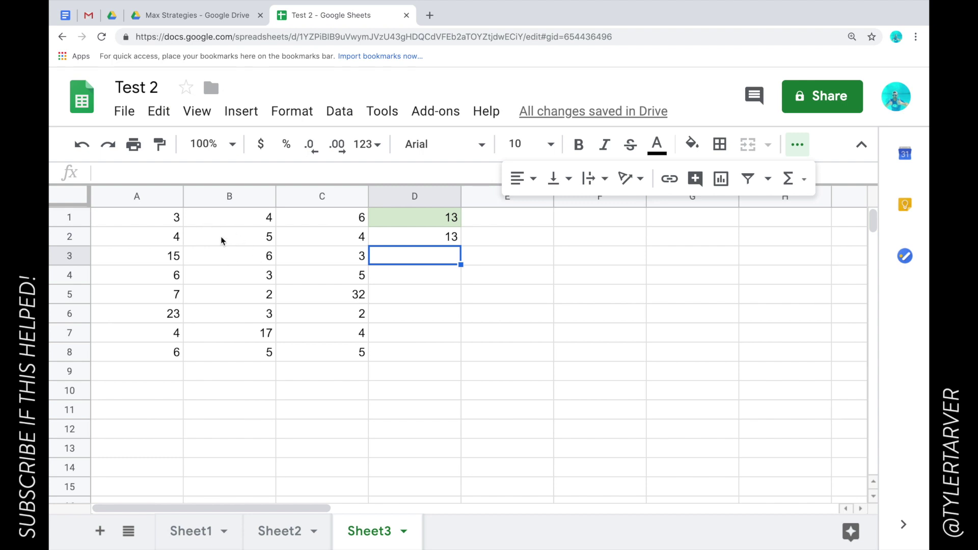
left_click(428, 236)
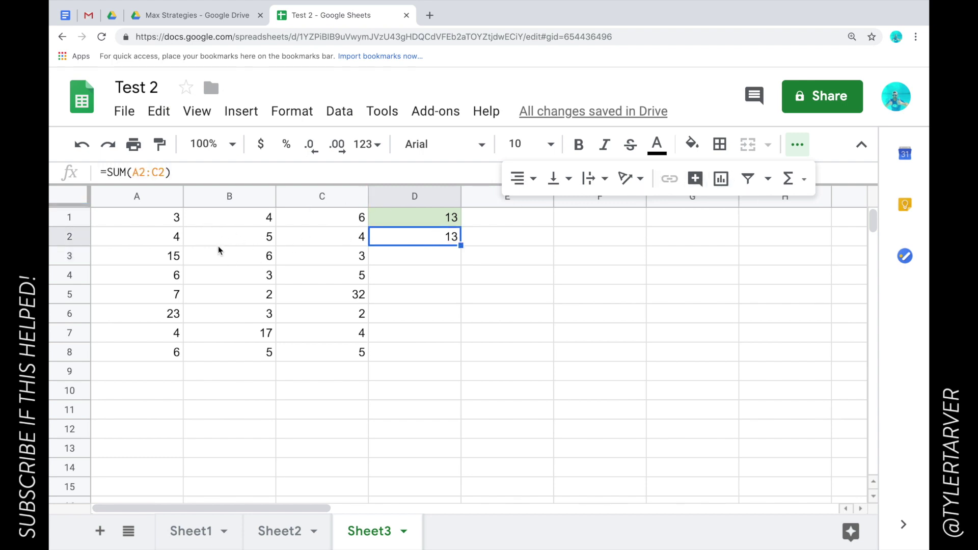
left_click_drag(175, 259, 318, 265)
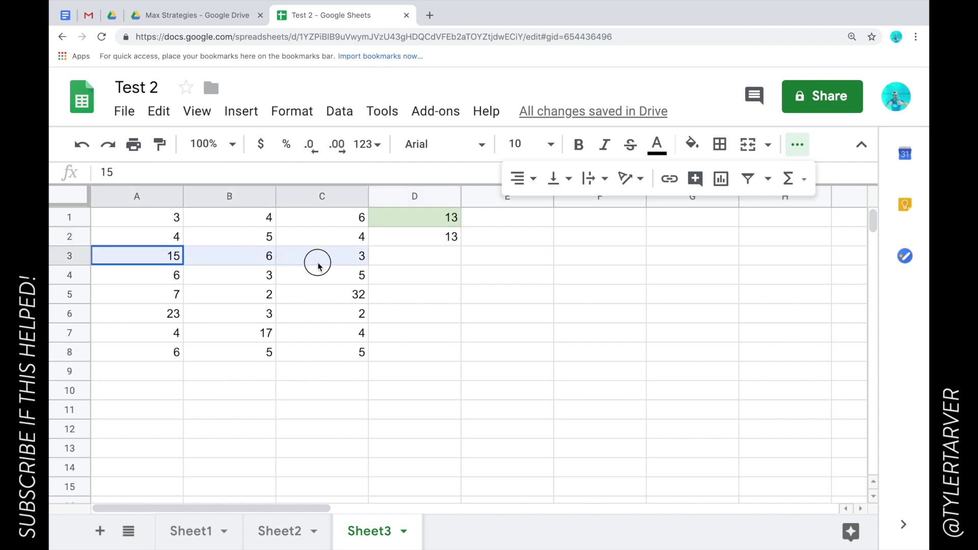
Fill D2's SUM down to D8, giving row totals 24, 14, 41, 28, 25 and 16
left_click_drag(145, 276, 318, 293)
left_click(436, 242)
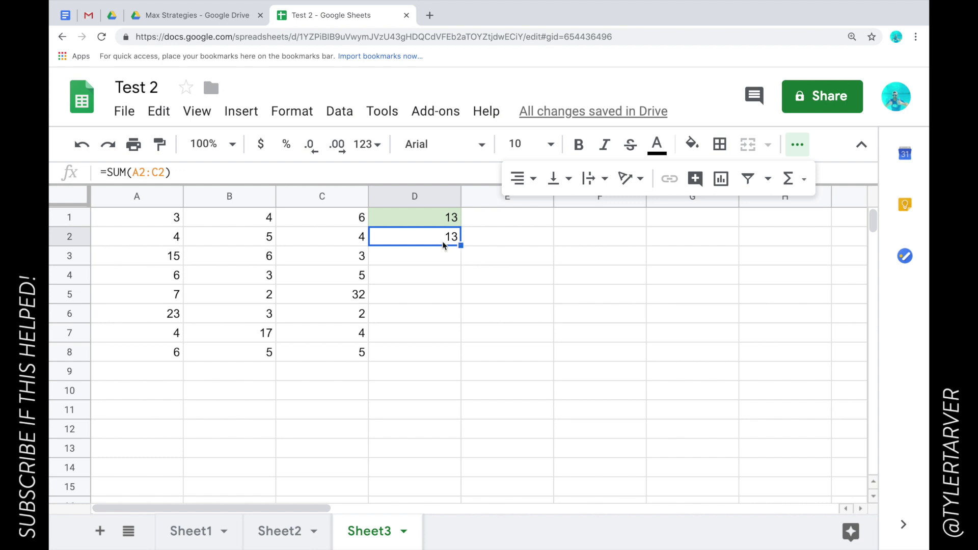
left_click(442, 257)
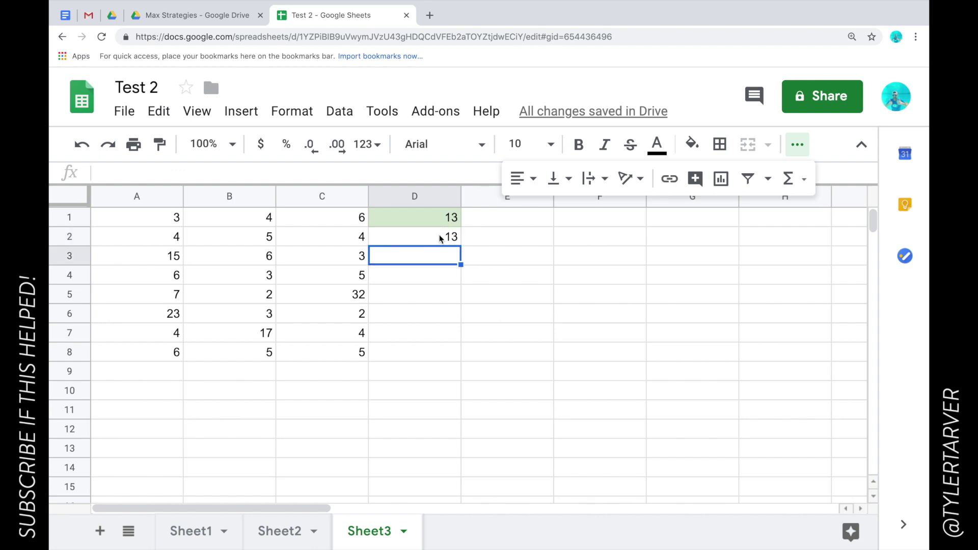
left_click(441, 238)
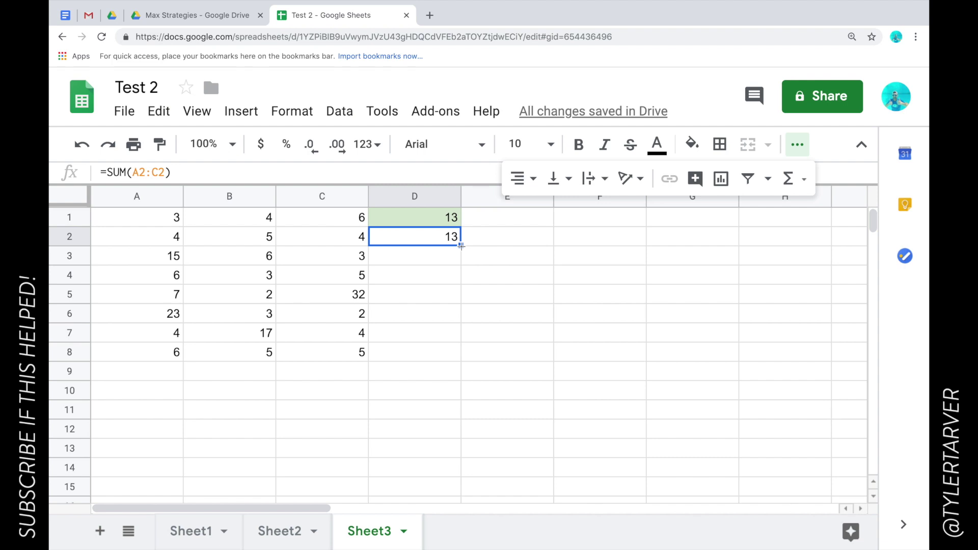
left_click_drag(461, 246, 447, 347)
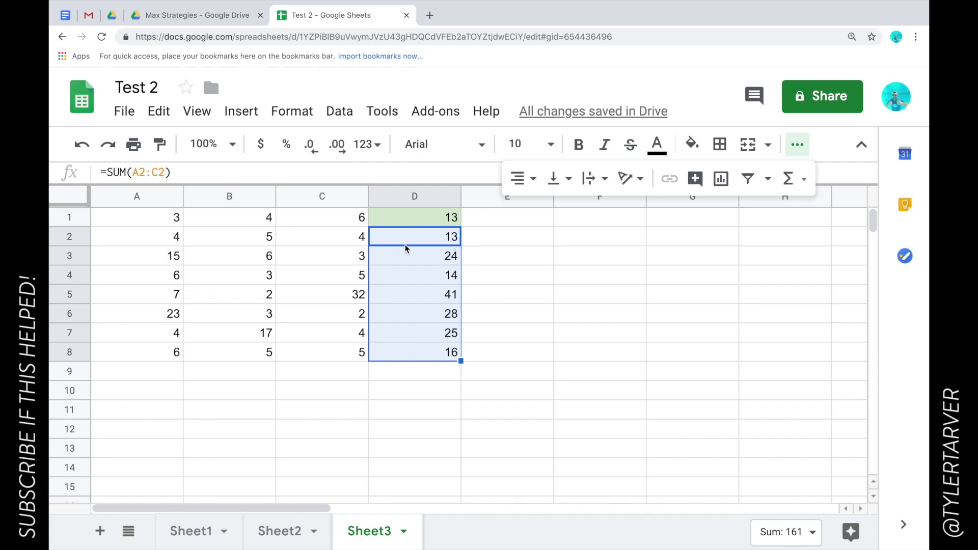
left_click(450, 274)
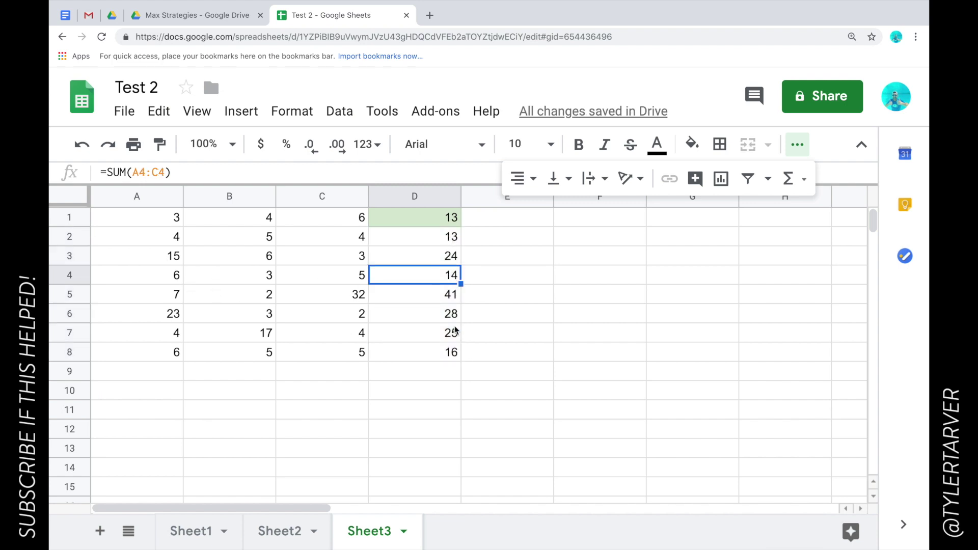
left_click_drag(442, 220, 439, 355)
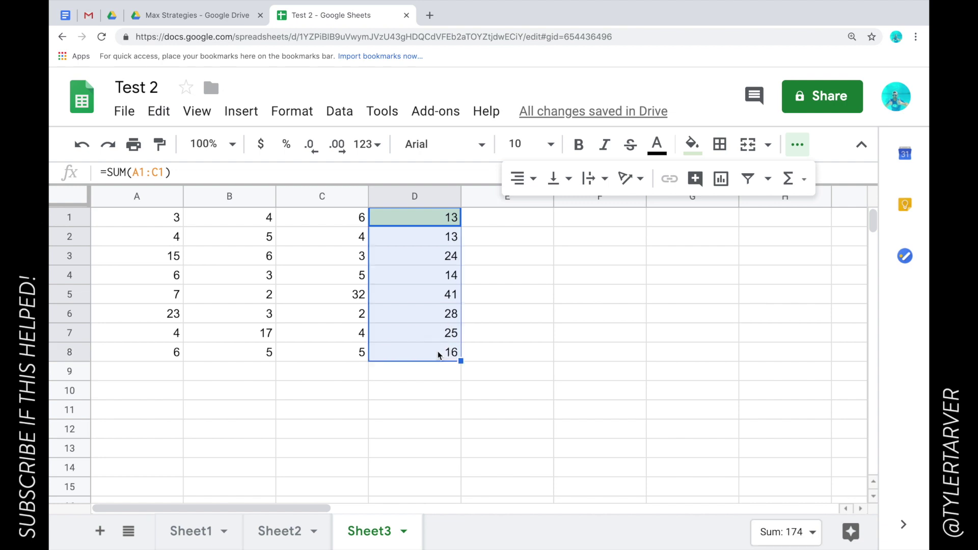
Shade all eight row totals in D1:D8 light green
left_click(691, 144)
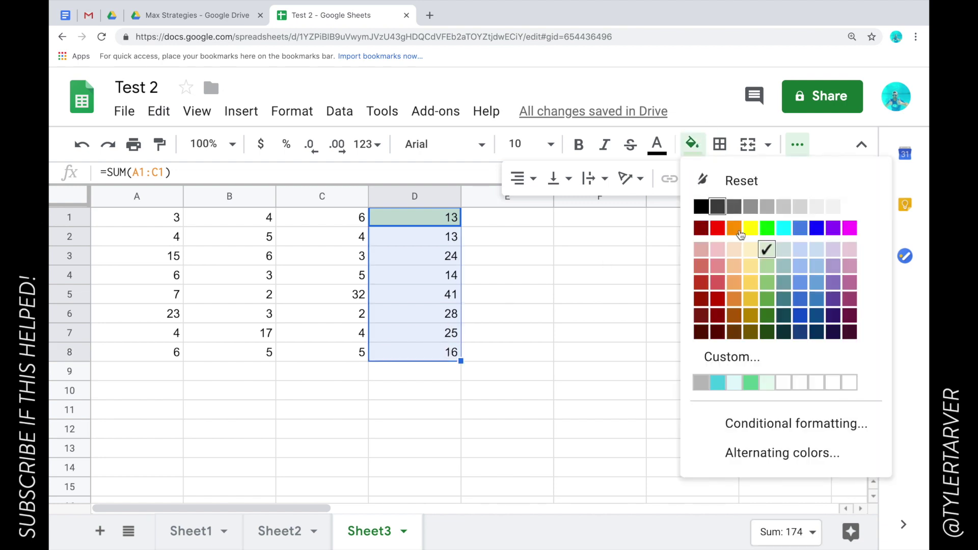
left_click(764, 247)
left_click(317, 400)
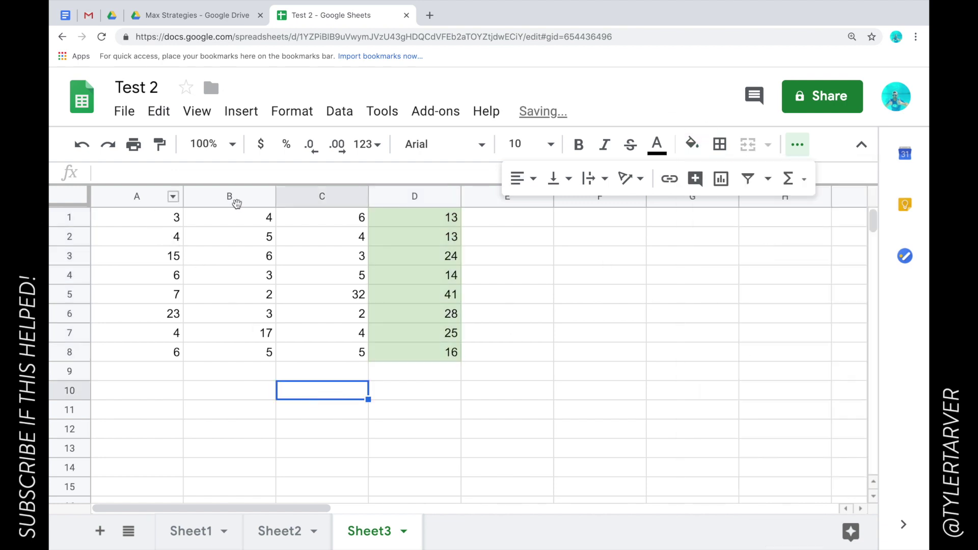
left_click_drag(155, 217, 156, 351)
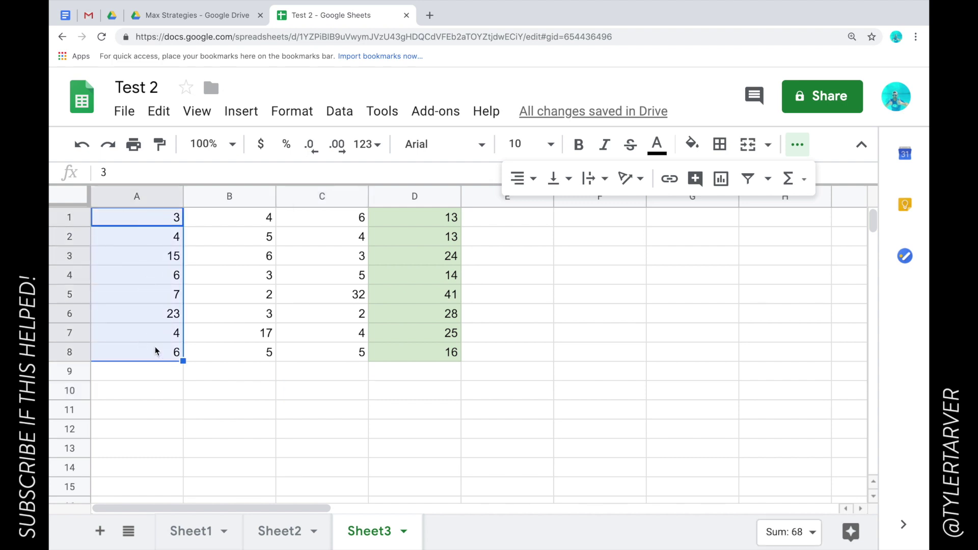
Insert =AVERAGE(A1:A8) in A9, showing 8.5
left_click(801, 183)
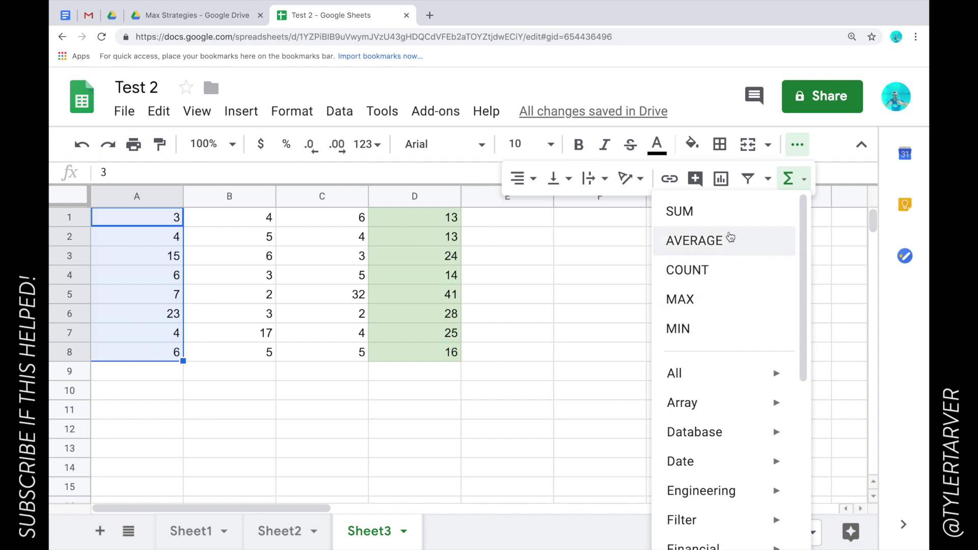
left_click(714, 244)
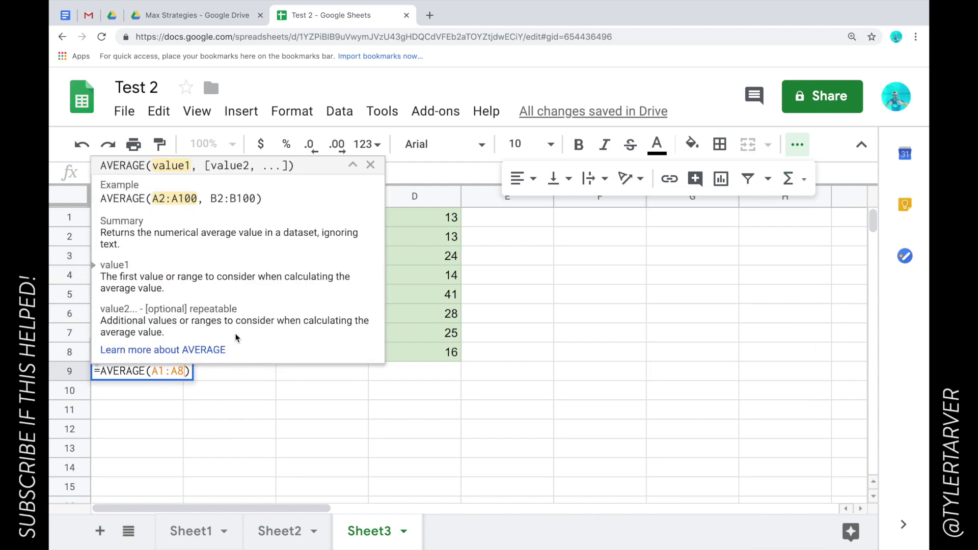
key("Return")
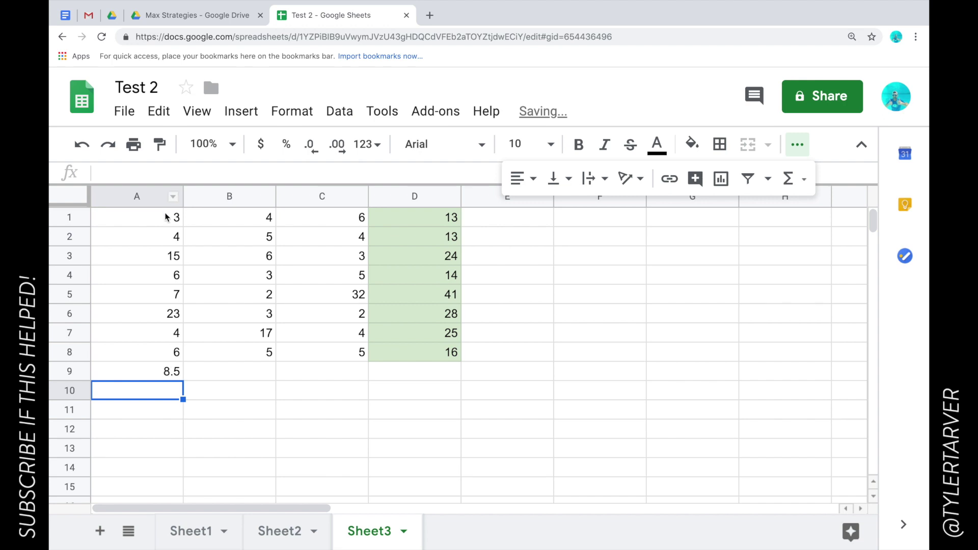
left_click(147, 371)
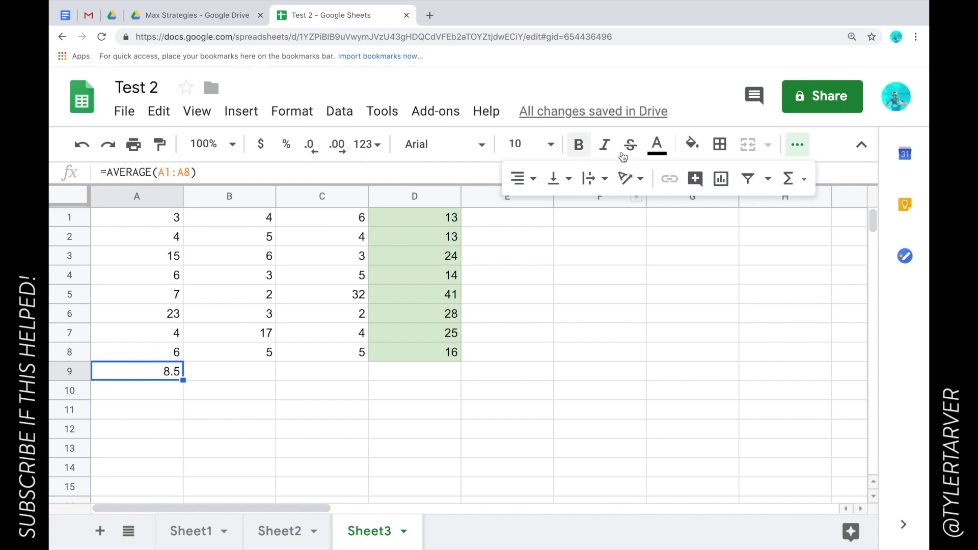
Fill the A9 average cell with the light orange (peach) swatch
left_click(693, 144)
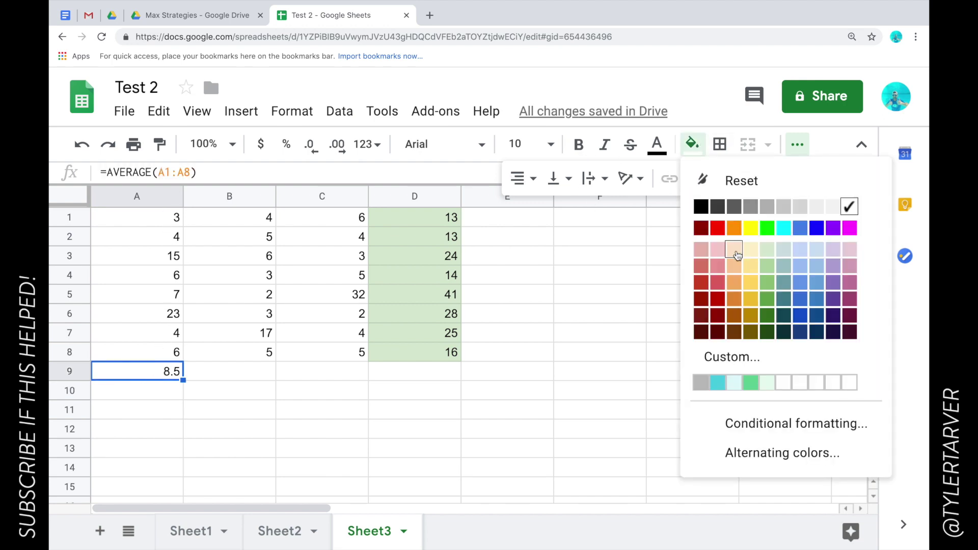
left_click(735, 250)
left_click(134, 355)
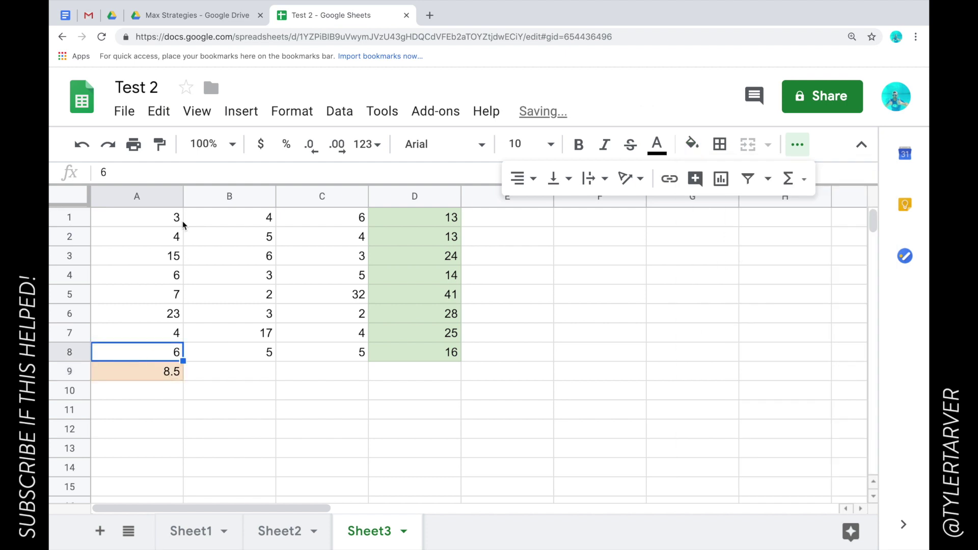
left_click(174, 375)
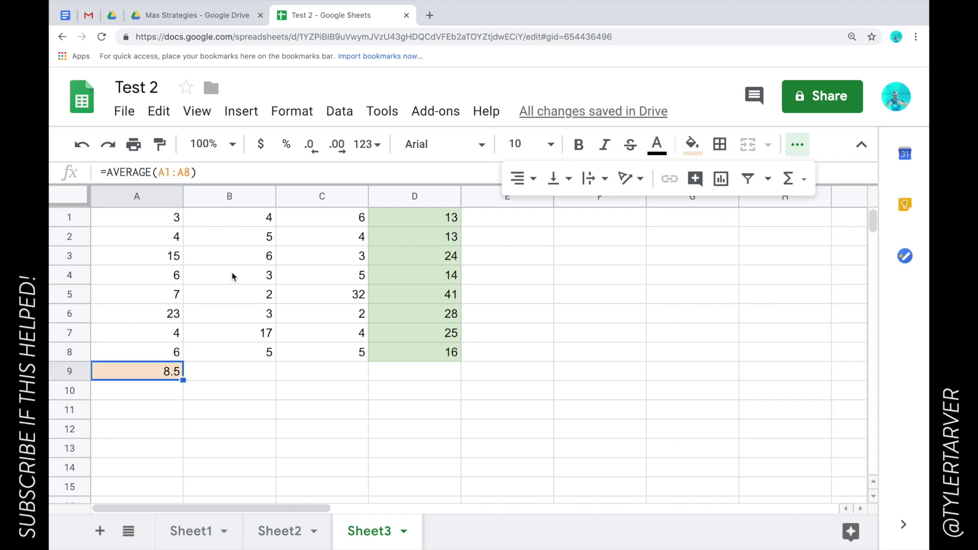
Copy the peach A9 average across to B9 and C9, showing 5.625 and 7.625
left_click_drag(262, 217, 258, 350)
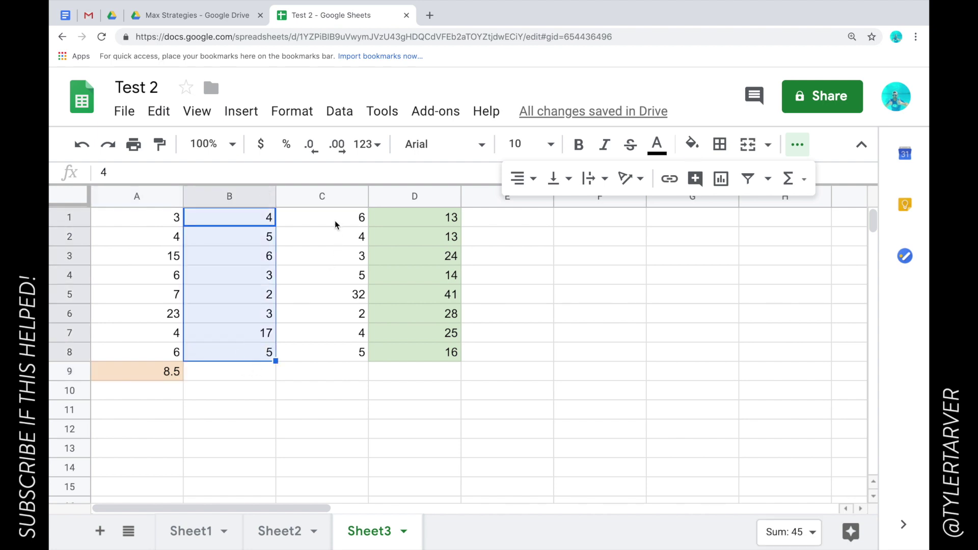
left_click_drag(335, 225, 327, 349)
left_click(172, 373)
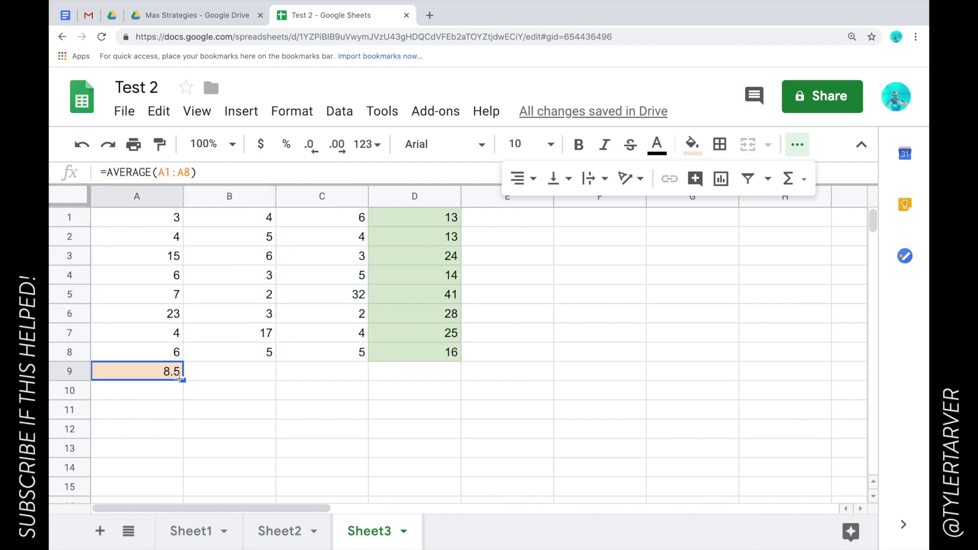
left_click_drag(181, 381, 292, 387)
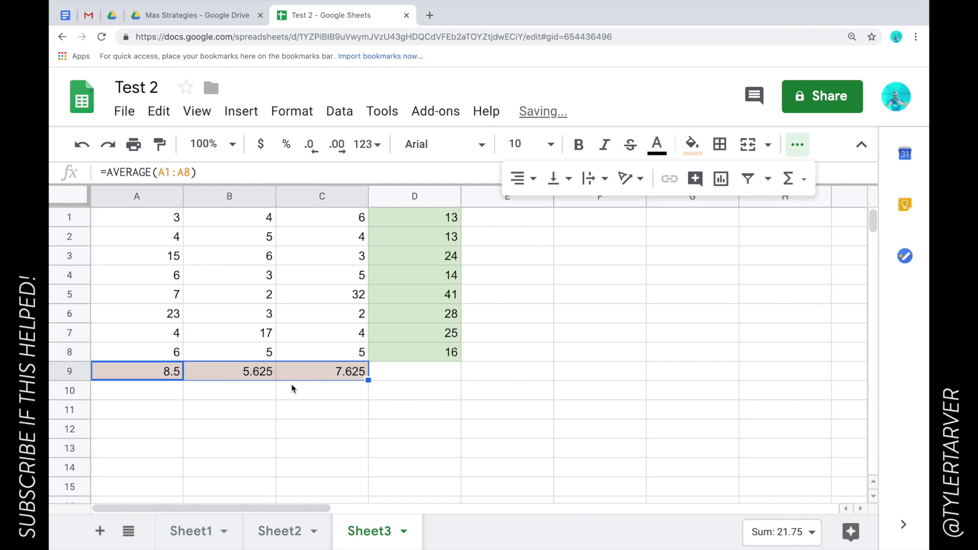
left_click(319, 409)
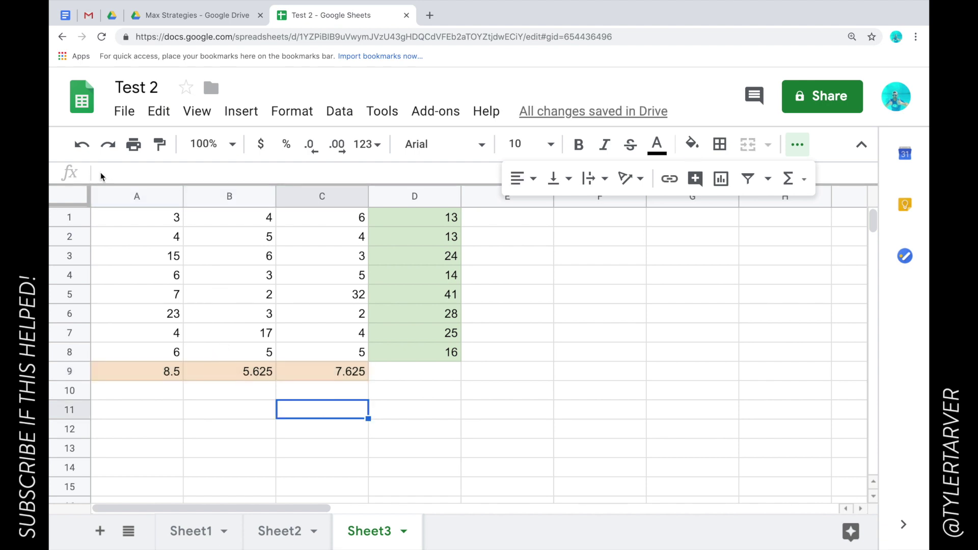
left_click(797, 144)
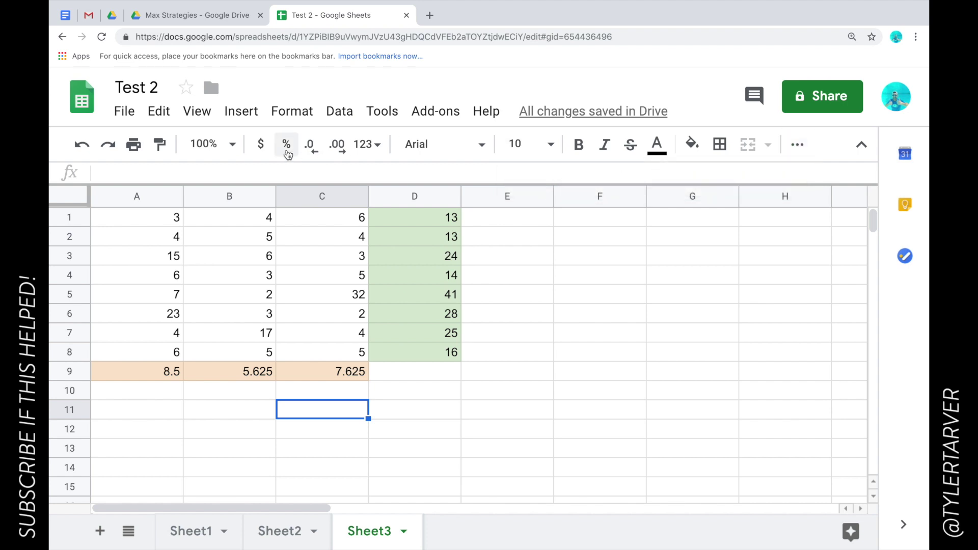
left_click(353, 372)
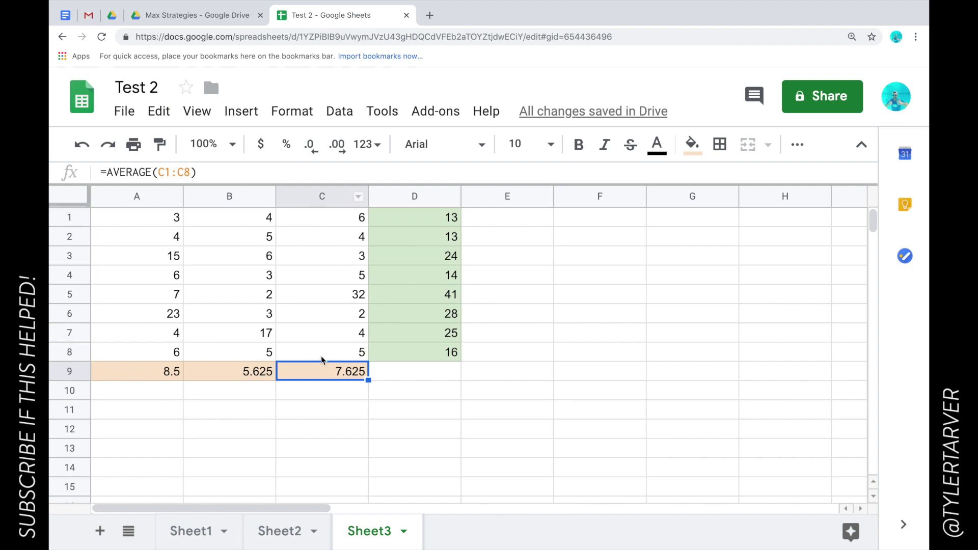
left_click(242, 312)
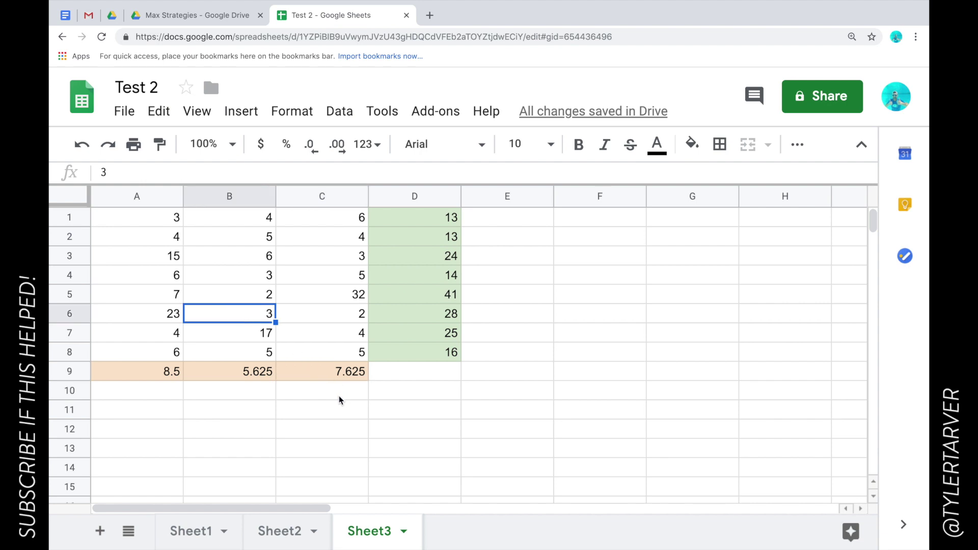
left_click(422, 379)
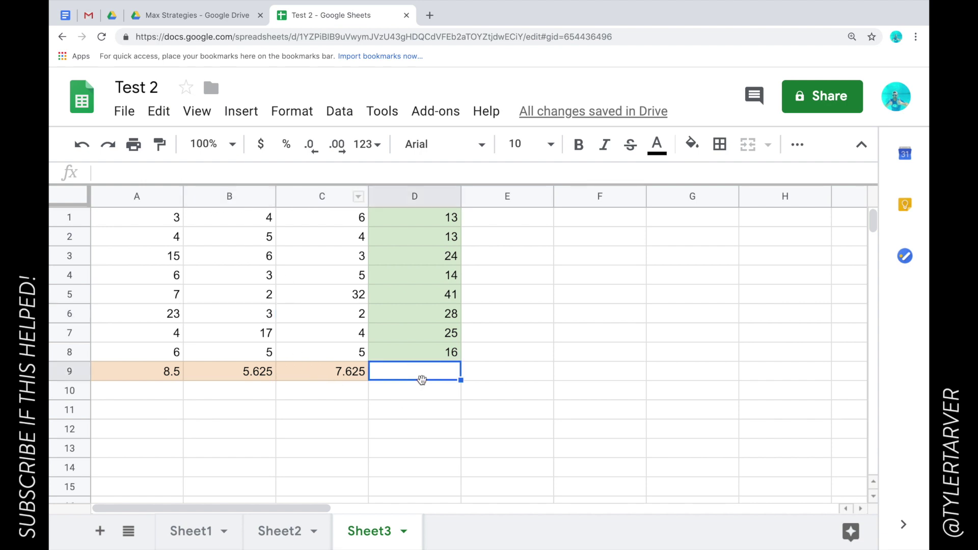
left_click(123, 176)
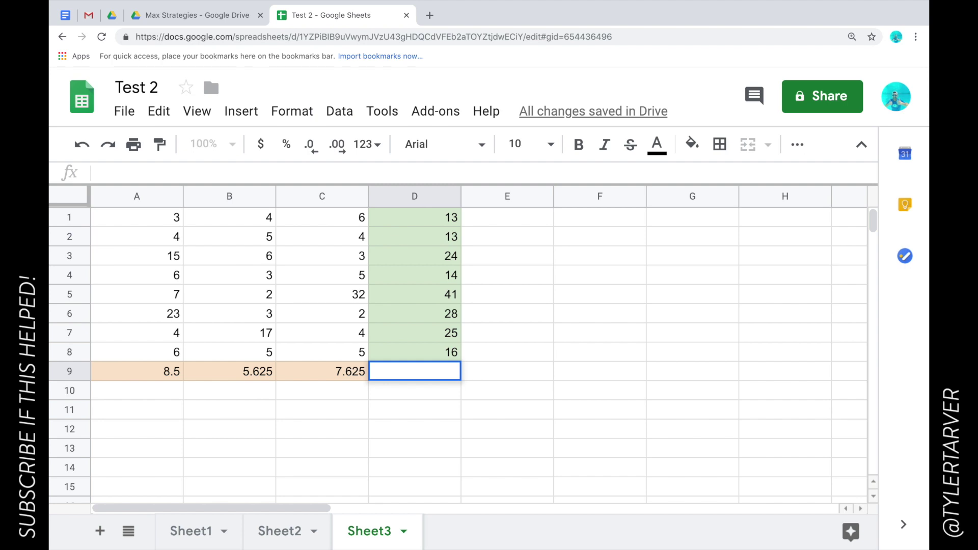
Enter =SUM(D1:D8) in D9 for a grand total of 174
type("=")
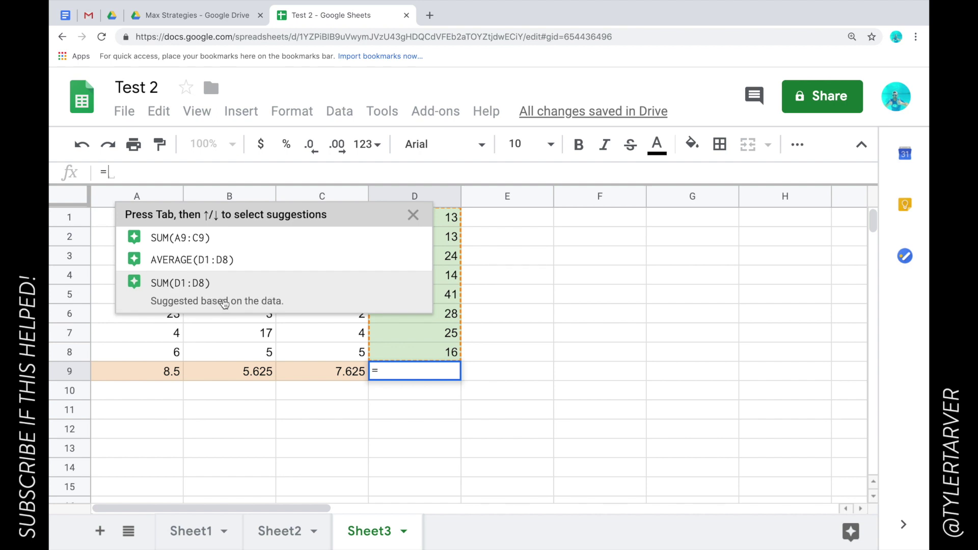
left_click(225, 284)
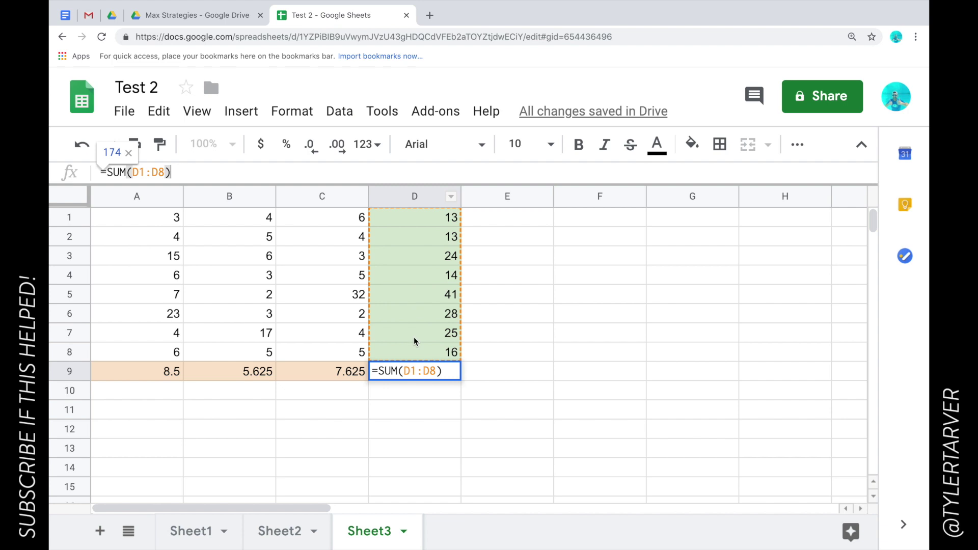
key("Return")
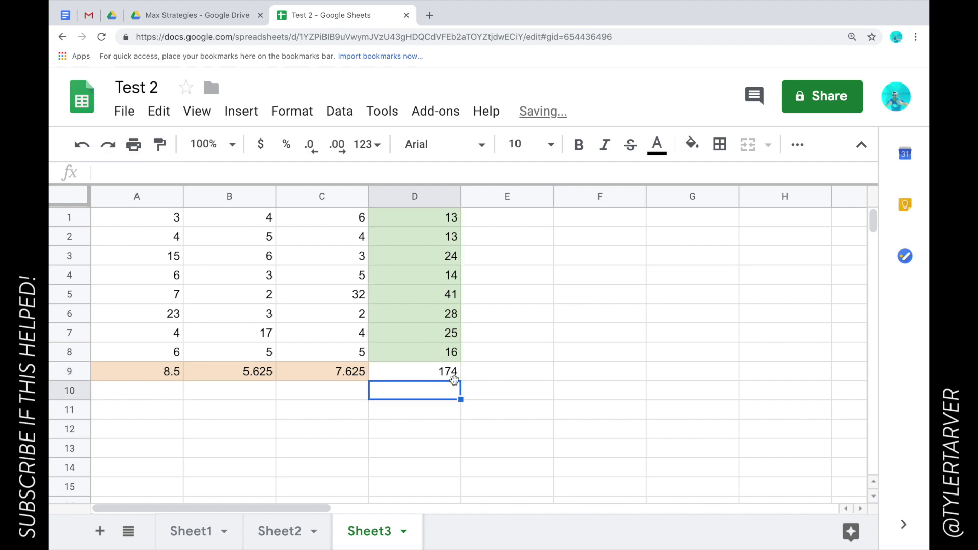
left_click(453, 377)
left_click_drag(442, 216, 437, 365)
left_click(437, 371)
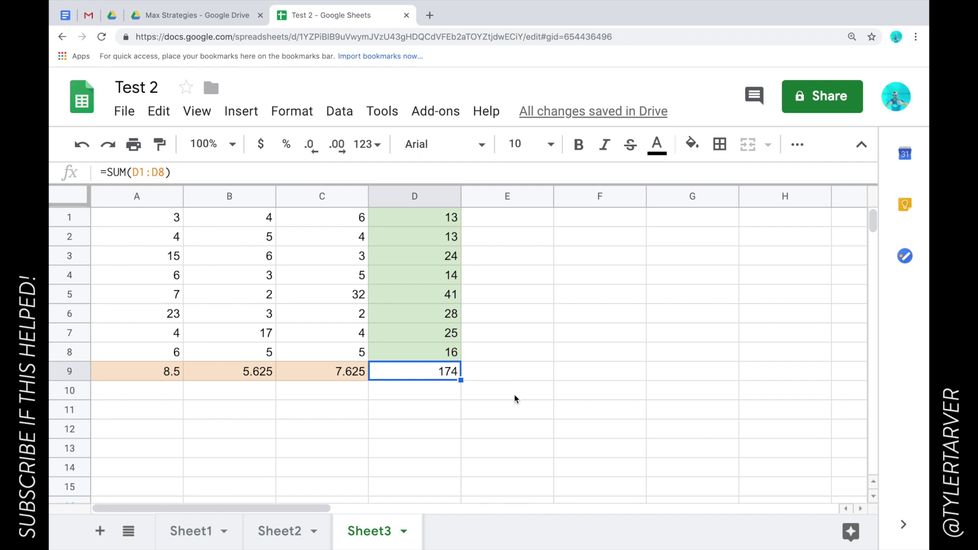